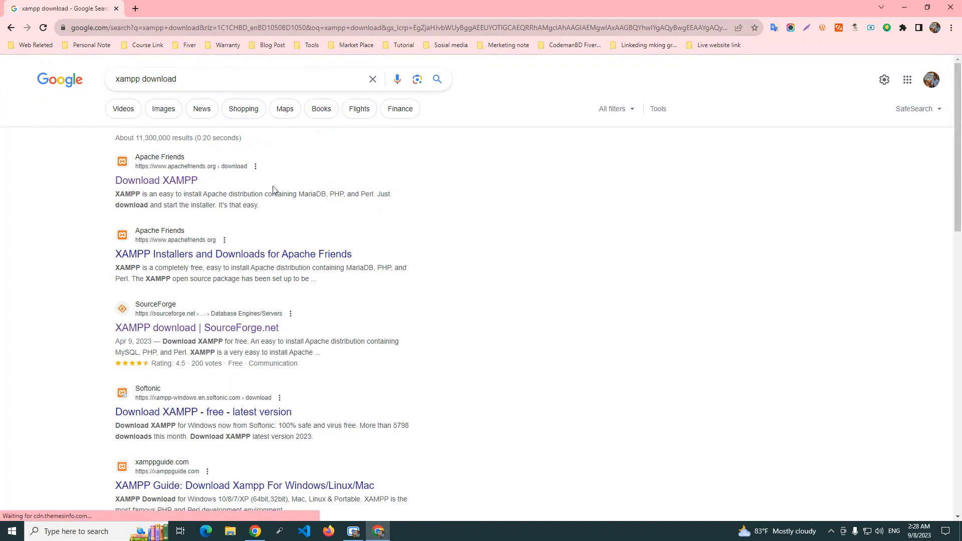
# Download the 64-bit XAMPP 8.2.4 installer for Windows from the Apache Friends download page.
pyautogui.click(210, 168)
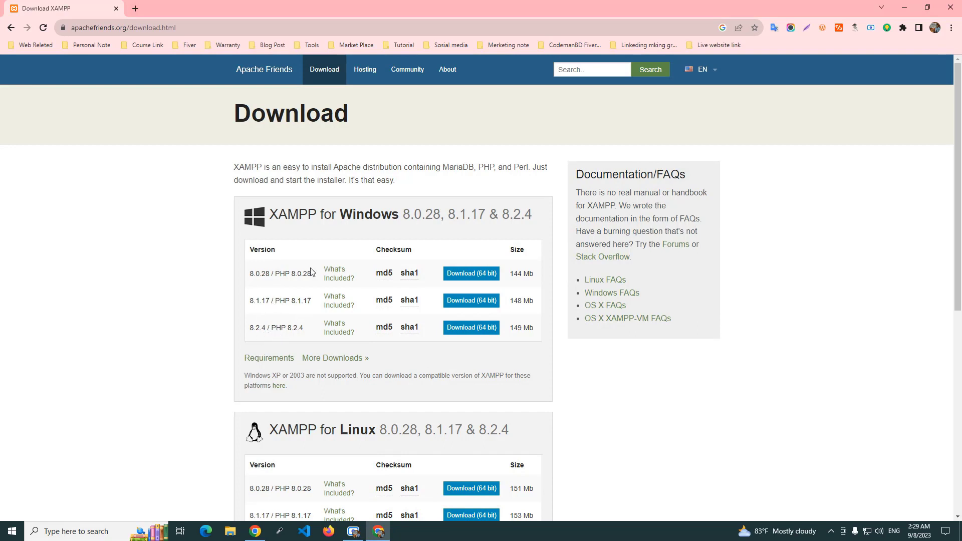
pyautogui.click(474, 332)
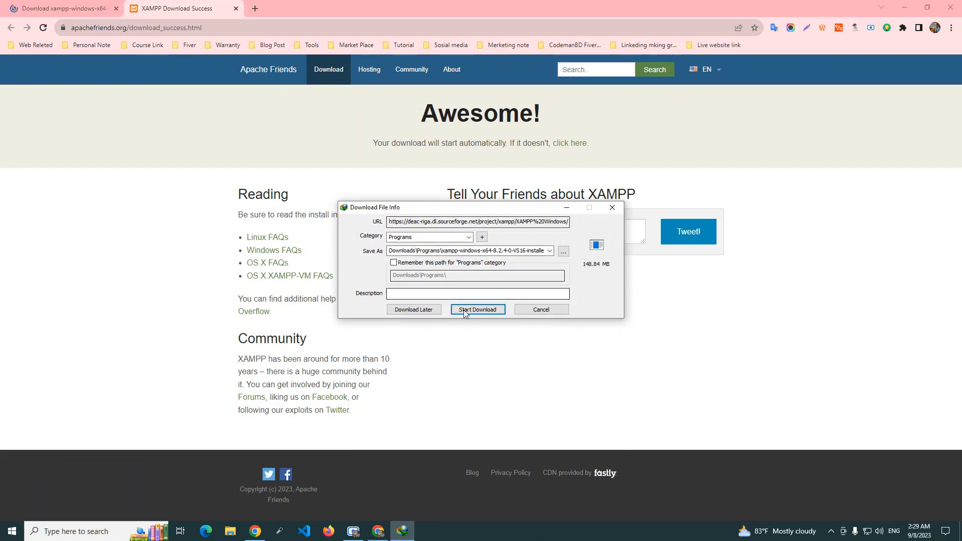
pyautogui.click(489, 311)
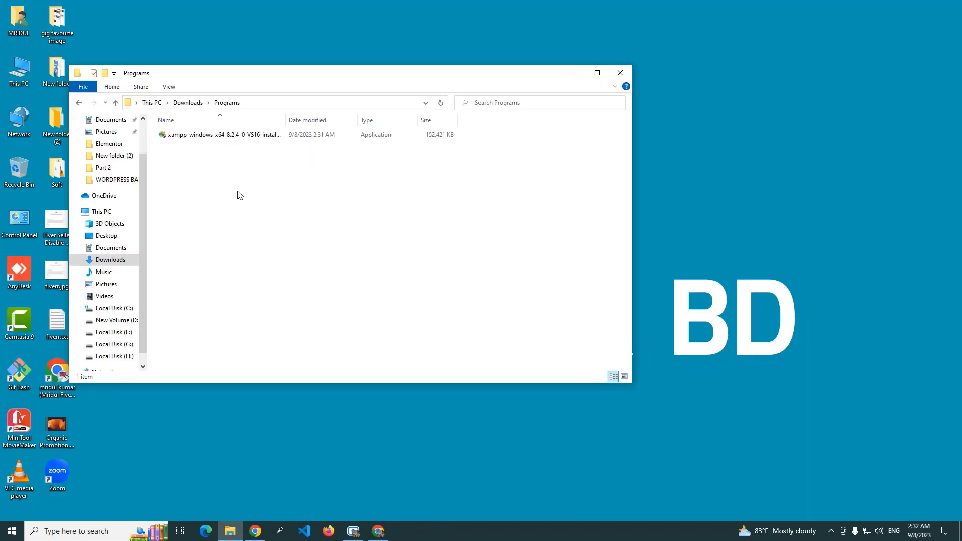
# Run the downloaded XAMPP installer, keeping the default components and C:\xampp as the installation folder.
pyautogui.doubleClick(214, 140)
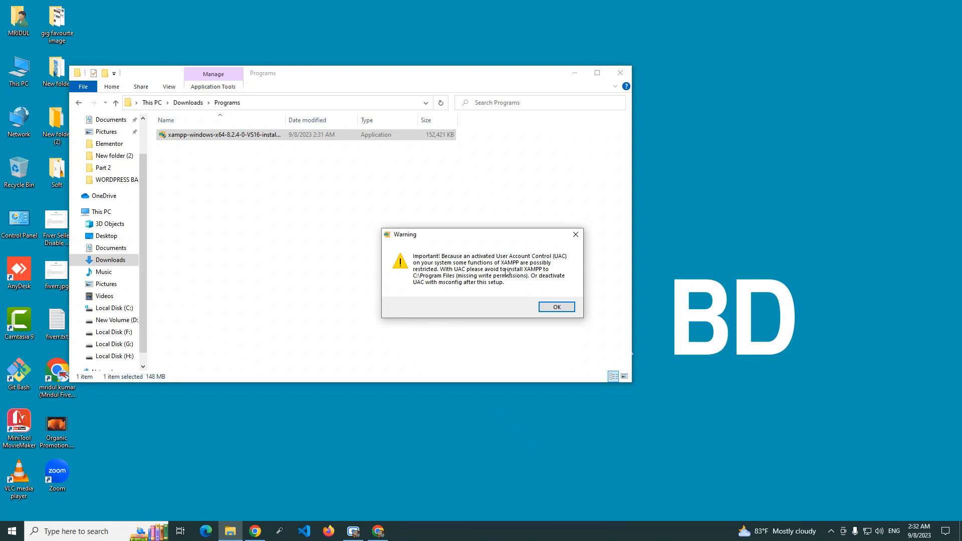
pyautogui.click(556, 307)
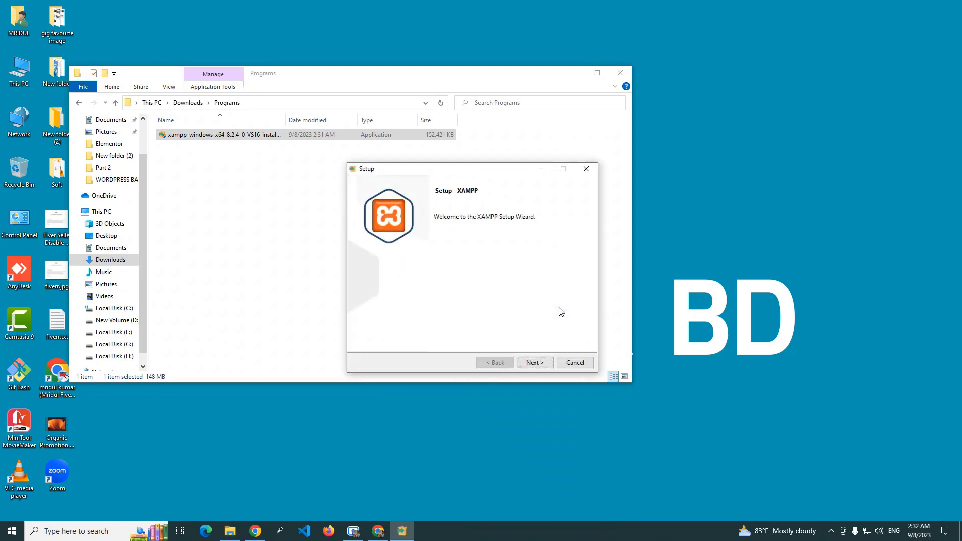
pyautogui.click(535, 363)
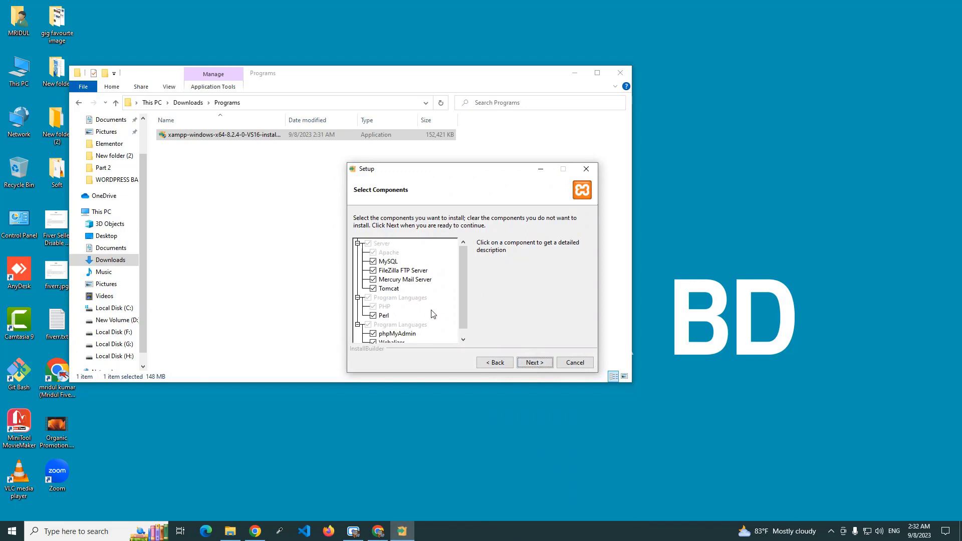
pyautogui.click(534, 364)
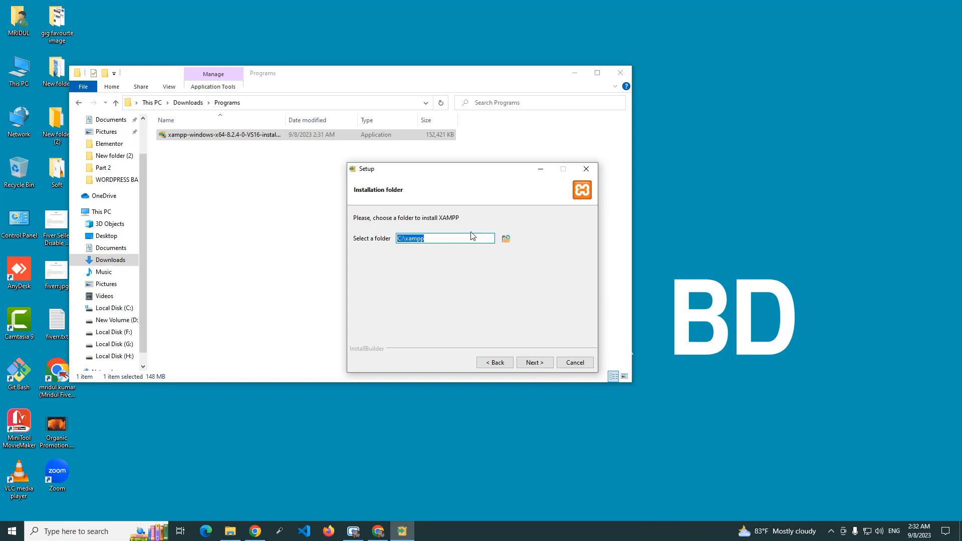
pyautogui.click(535, 364)
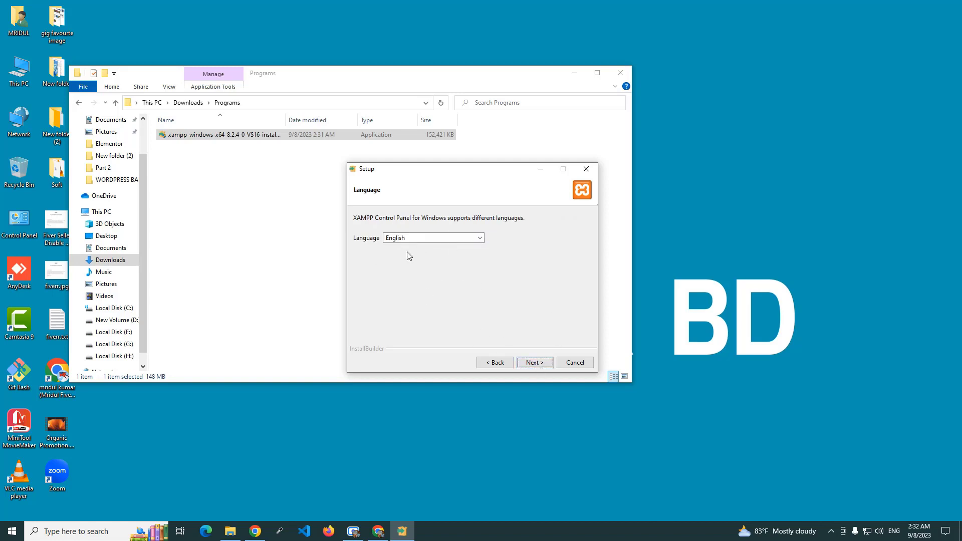
# Keep English as the XAMPP Control Panel language and start the installation.
pyautogui.click(480, 238)
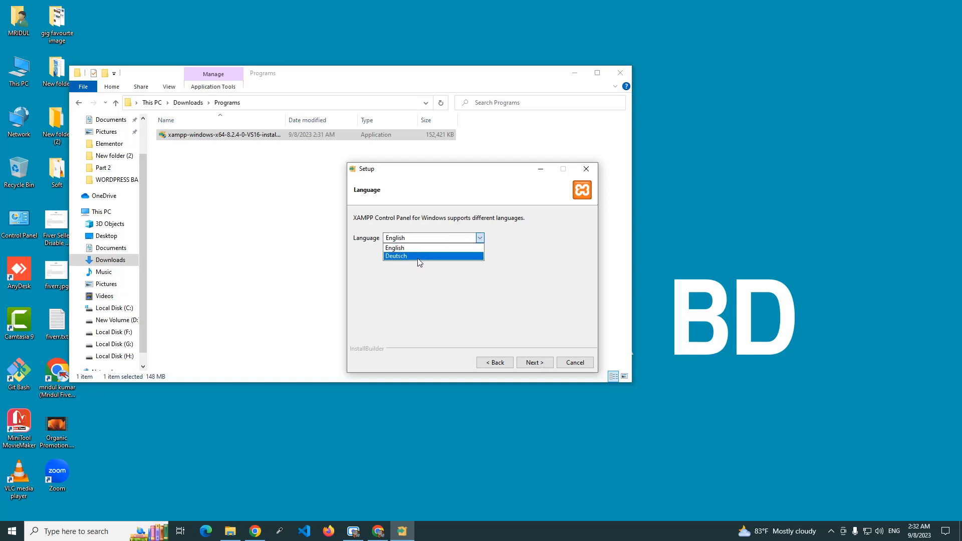
pyautogui.click(424, 276)
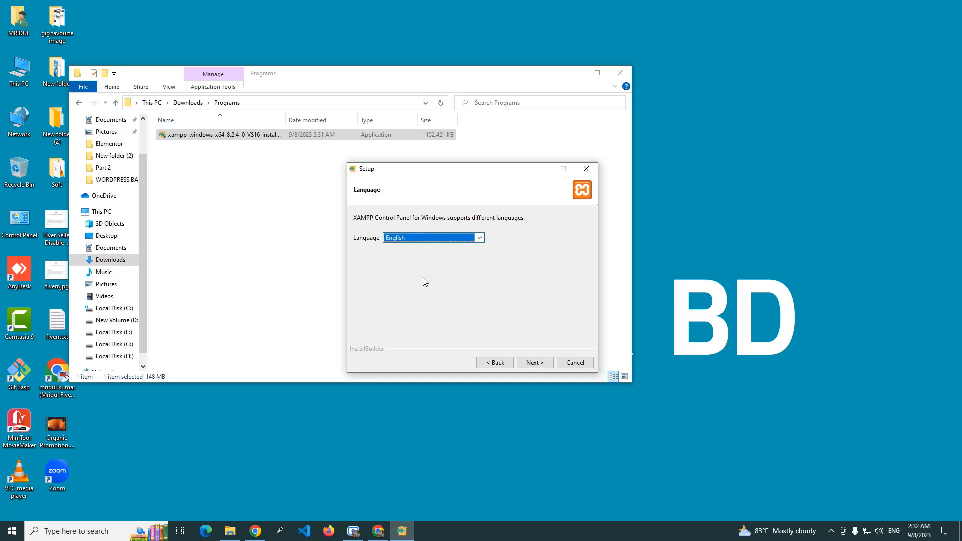
pyautogui.click(536, 366)
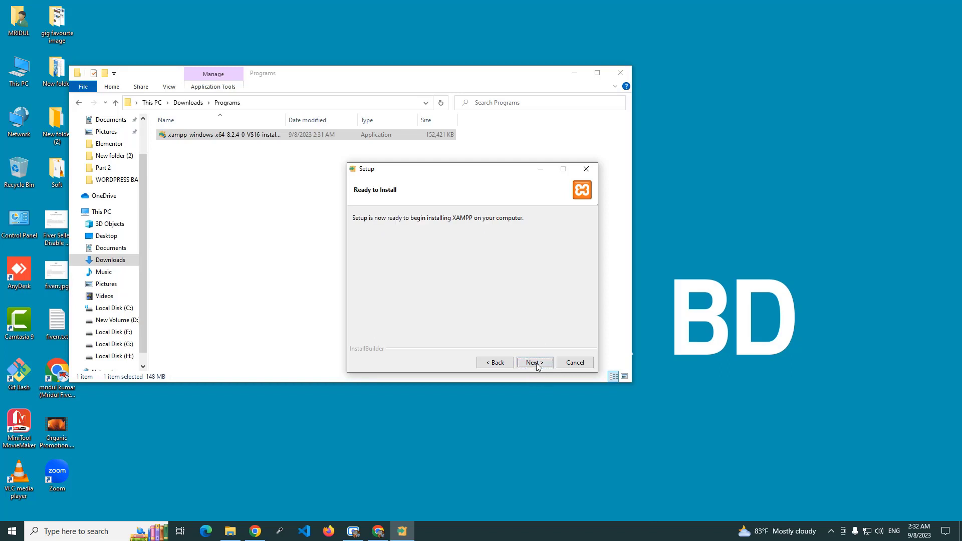
pyautogui.click(535, 363)
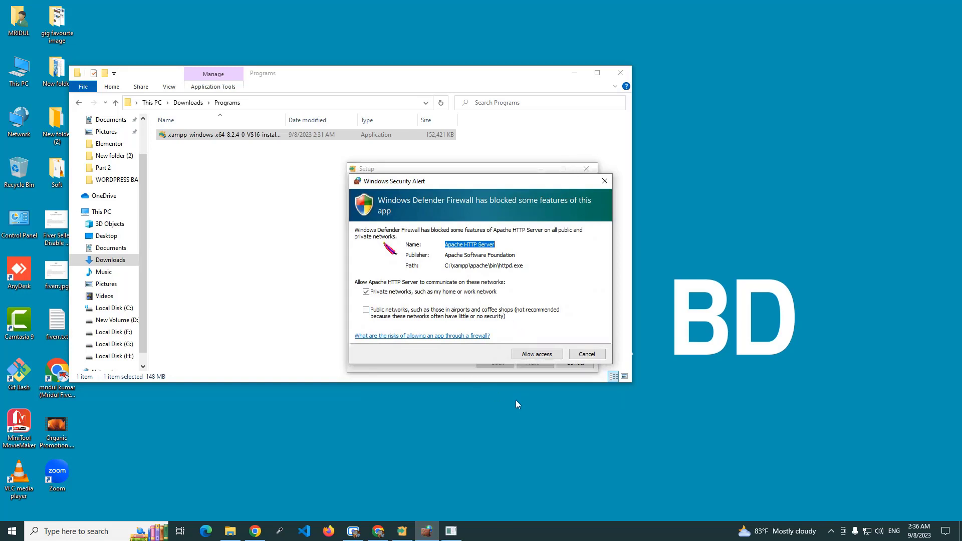
# Allow Apache HTTP Server through the firewall on private networks and finish the setup with the Control Panel set to start.
pyautogui.click(547, 358)
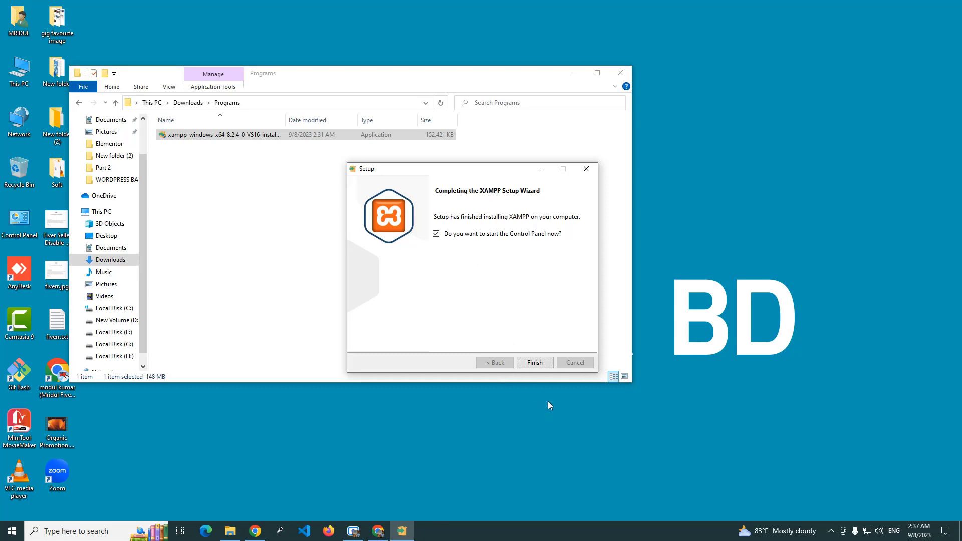
pyautogui.click(538, 364)
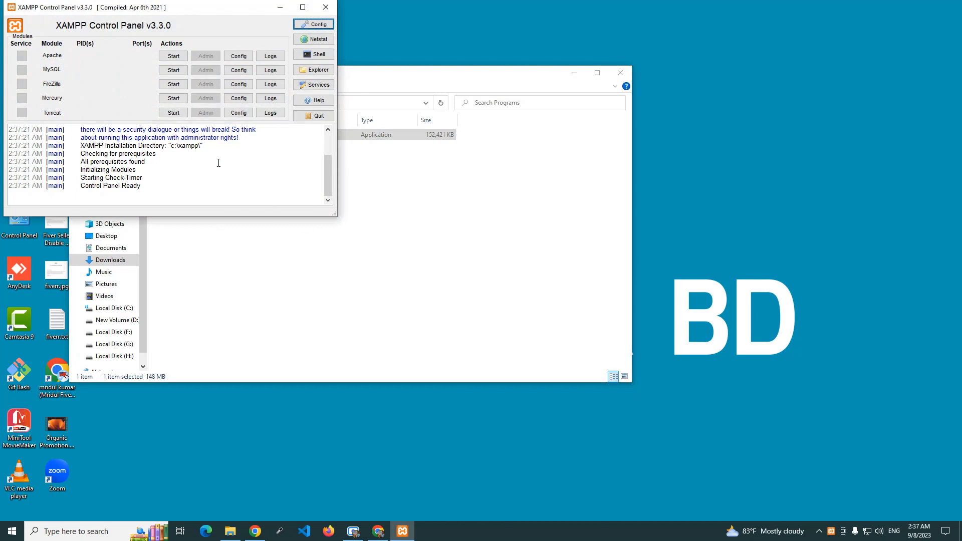
# Start the Apache and MySQL modules in the XAMPP Control Panel, allowing mysqld.exe through the firewall on private networks.
pyautogui.moveTo(217, 11); pyautogui.dragTo(512, 151)
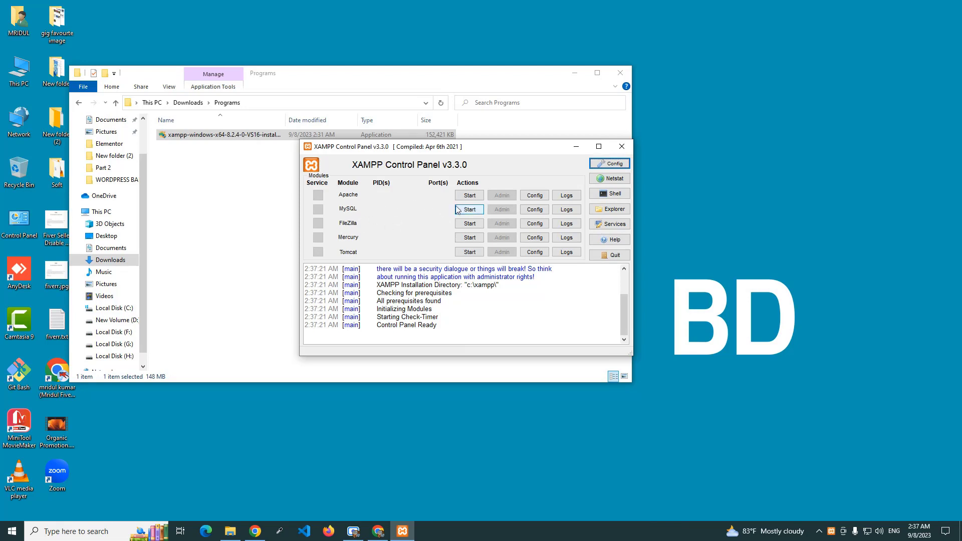
pyautogui.click(470, 196)
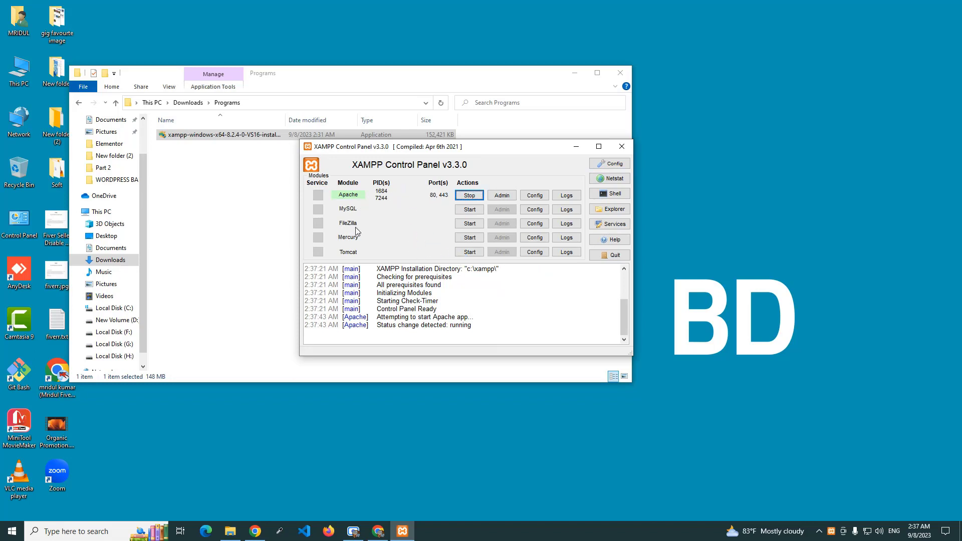
pyautogui.click(471, 211)
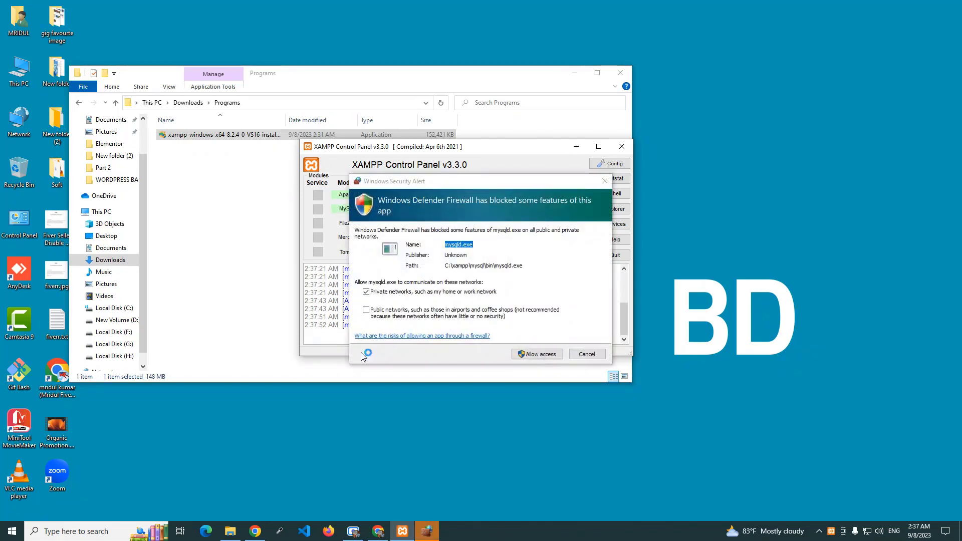
pyautogui.click(553, 355)
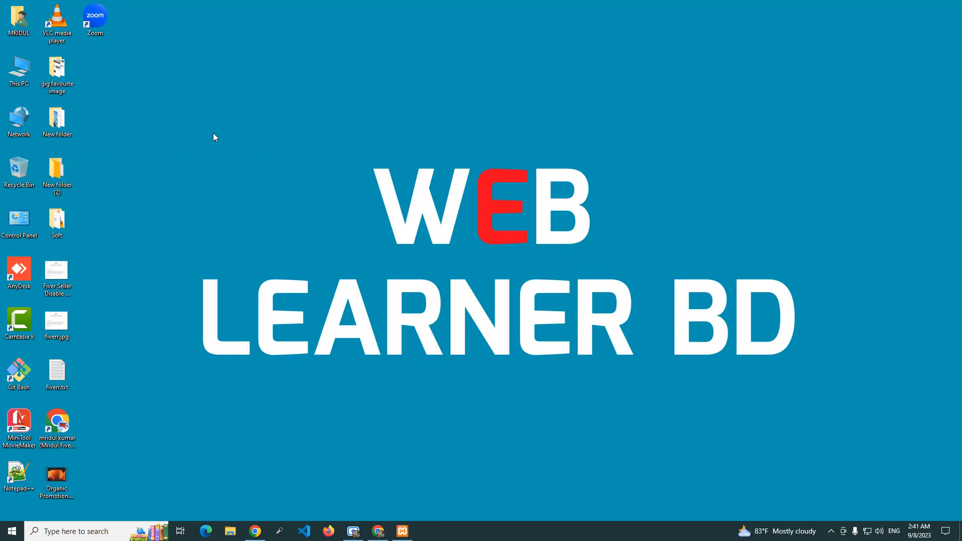
# Open the htdocs folder inside C:\xampp in File Explorer.
pyautogui.doubleClick(19, 70)
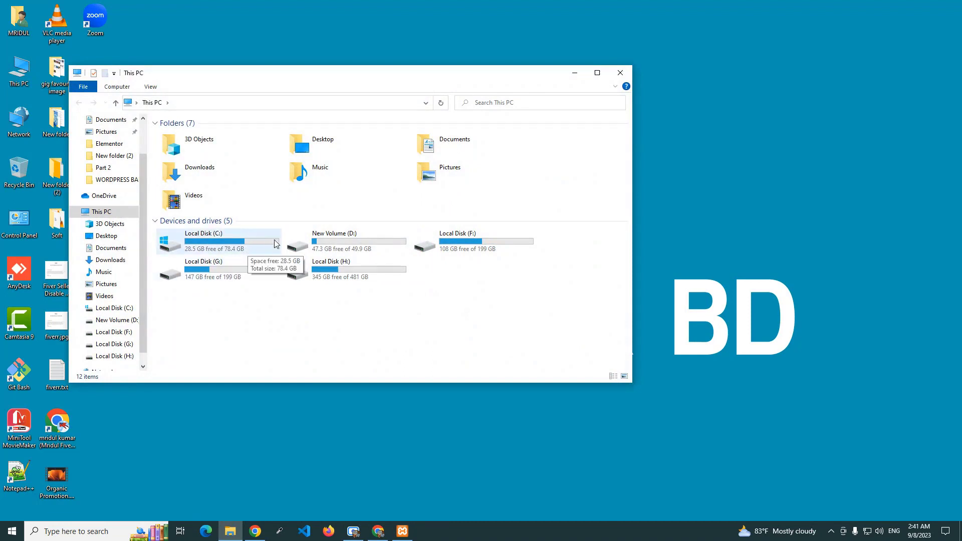
pyautogui.doubleClick(246, 249)
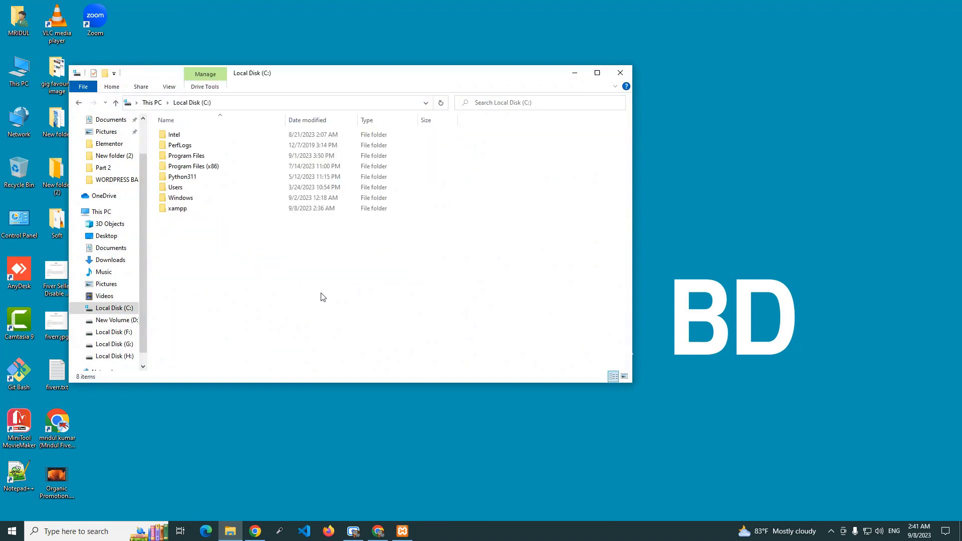
pyautogui.click(188, 210)
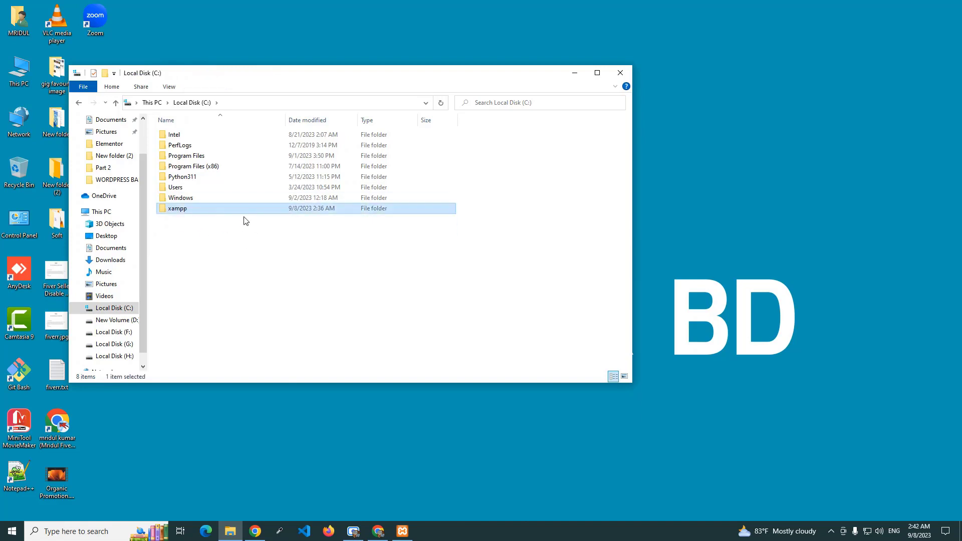
pyautogui.doubleClick(202, 213)
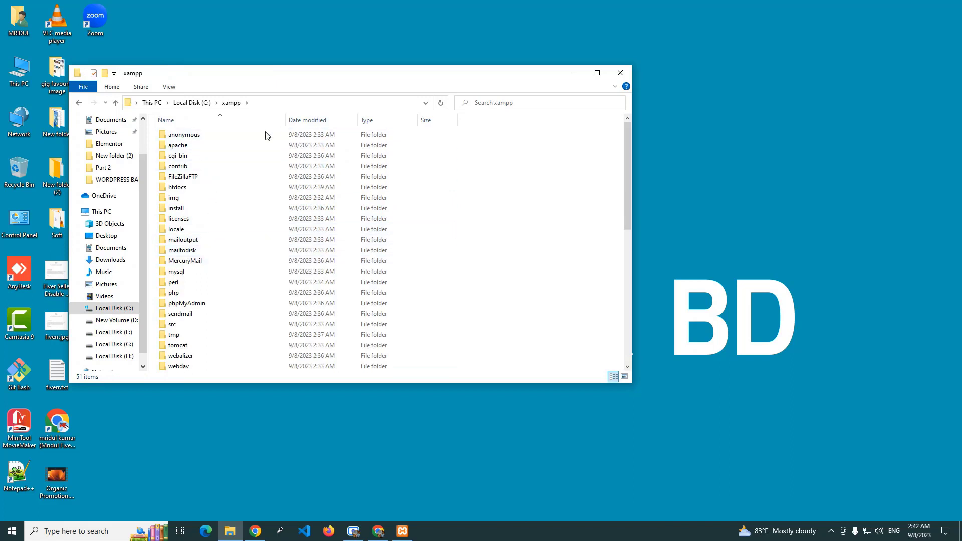
pyautogui.click(208, 192)
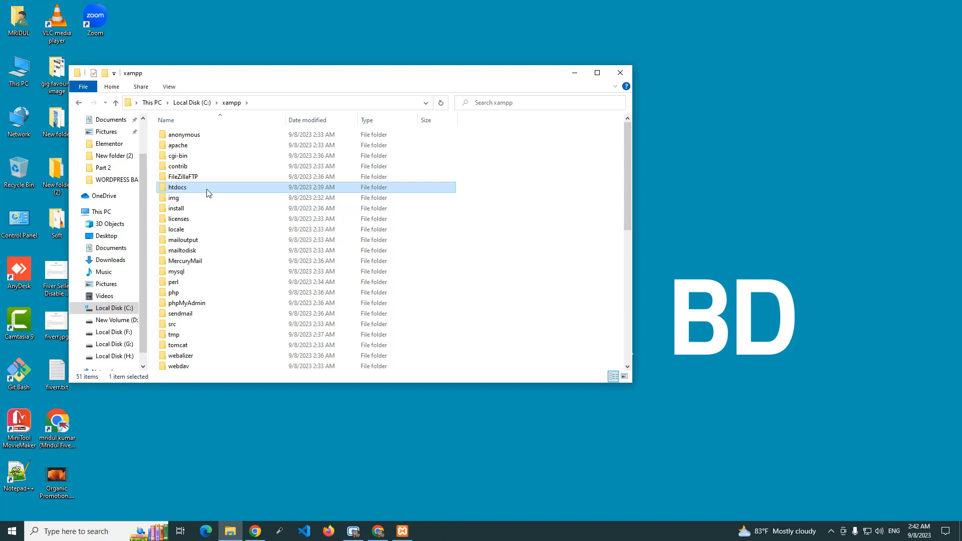
pyautogui.doubleClick(208, 192)
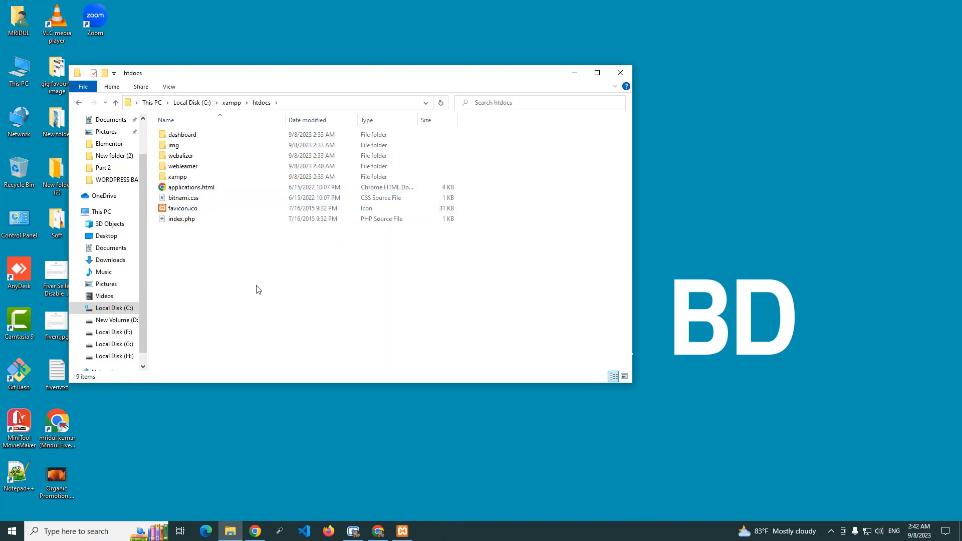
# Create a folder named web inside htdocs and open it.
pyautogui.rightClick(242, 262)
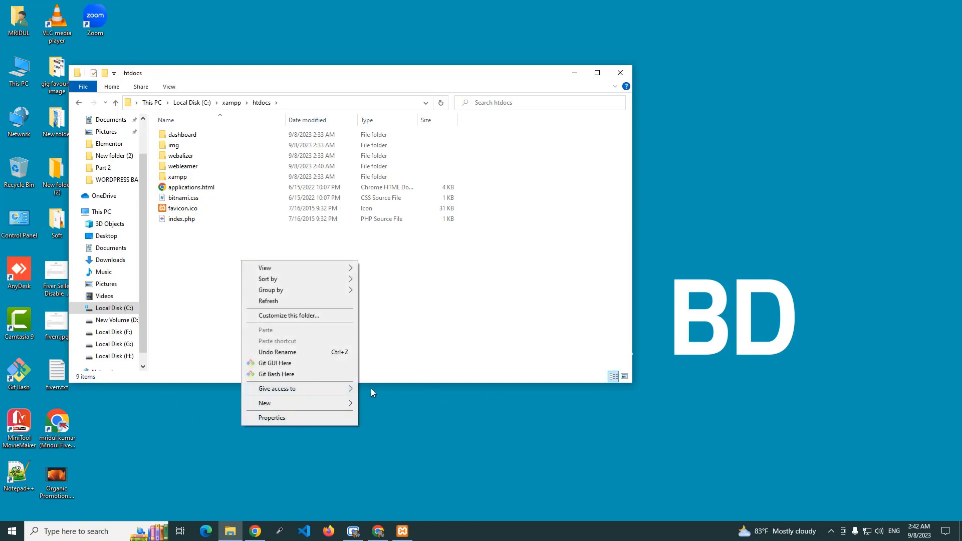
pyautogui.moveTo(353, 404)
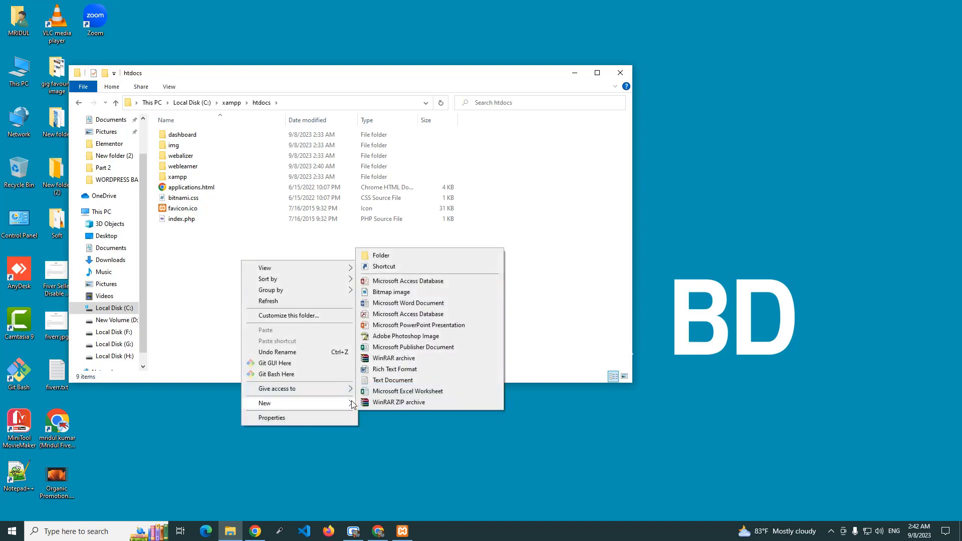
pyautogui.click(404, 256)
pyautogui.write('web')
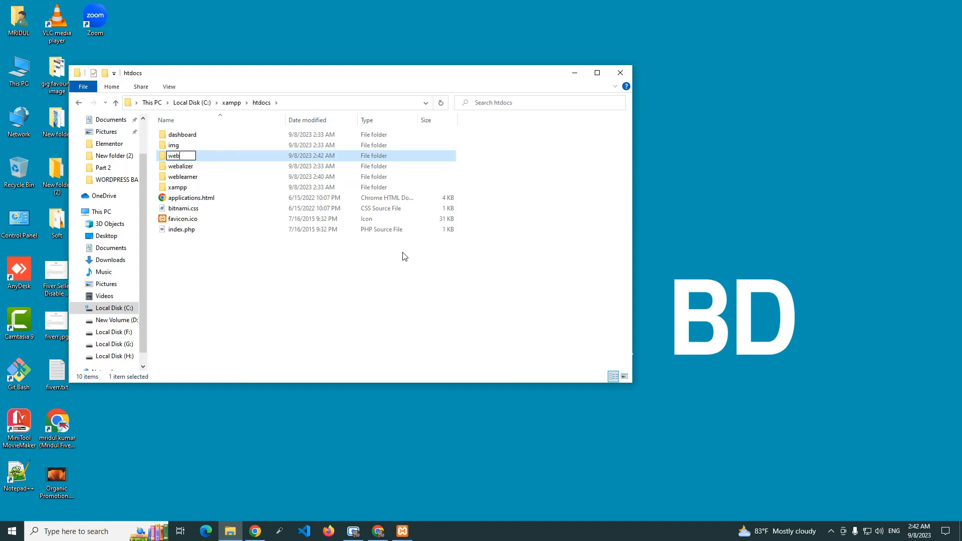
pyautogui.press('Return')
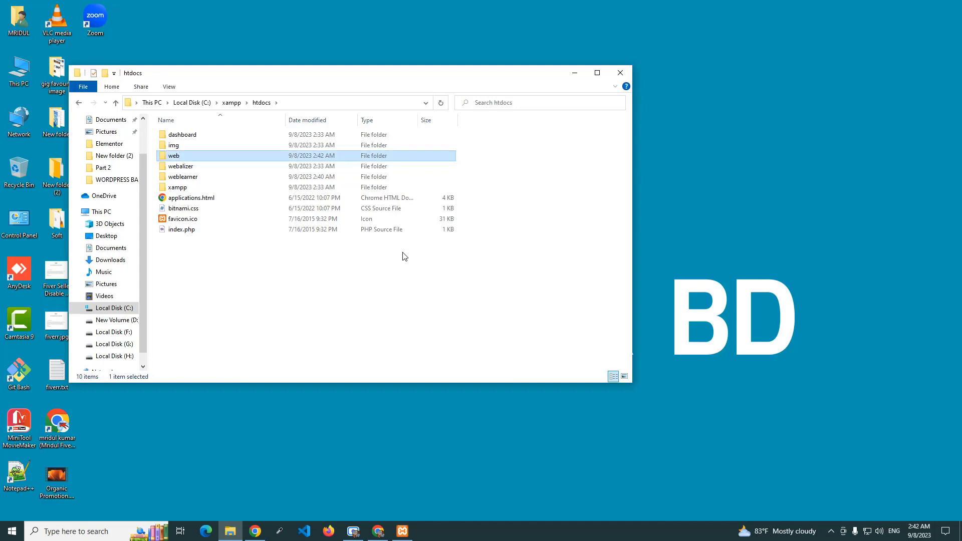
pyautogui.press('Return')
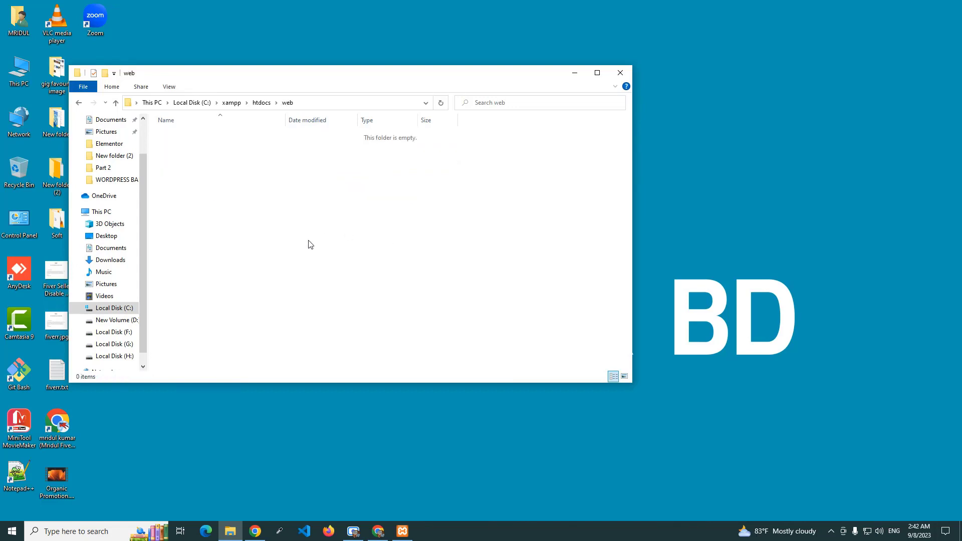
# Create a text document in the web folder and rename it index.html, accepting the extension change.
pyautogui.rightClick(331, 226)
pyautogui.moveTo(441, 368)
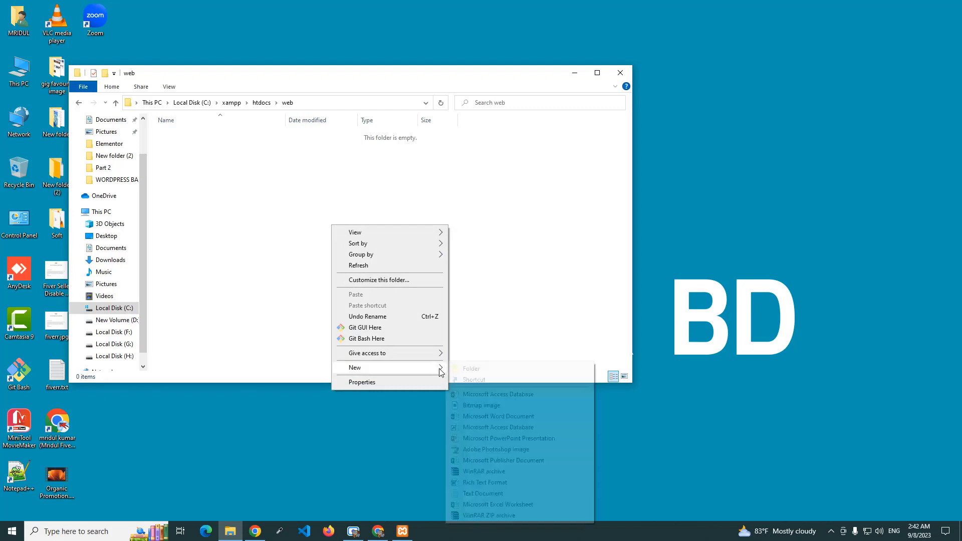
pyautogui.click(481, 493)
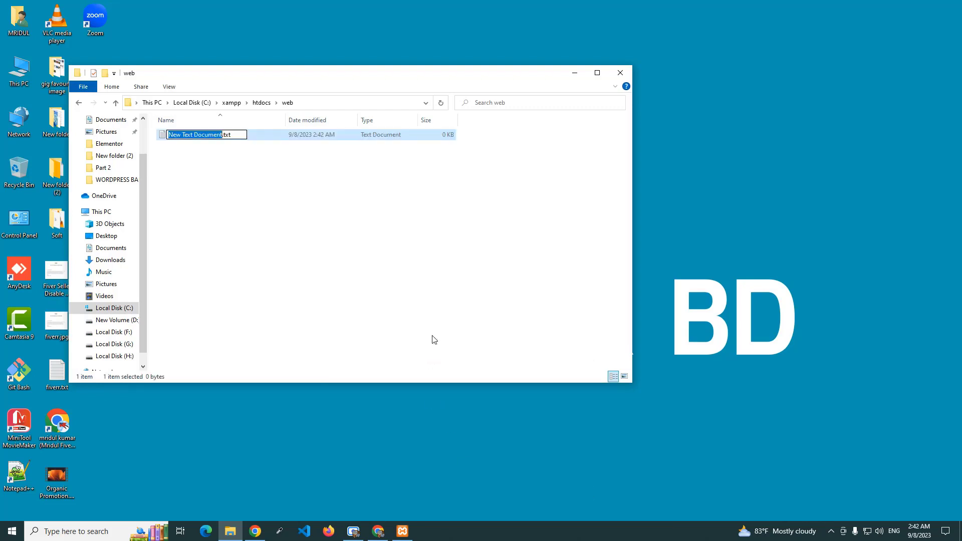
pyautogui.hotkey('ctrl', 'a')
pyautogui.write('ind')
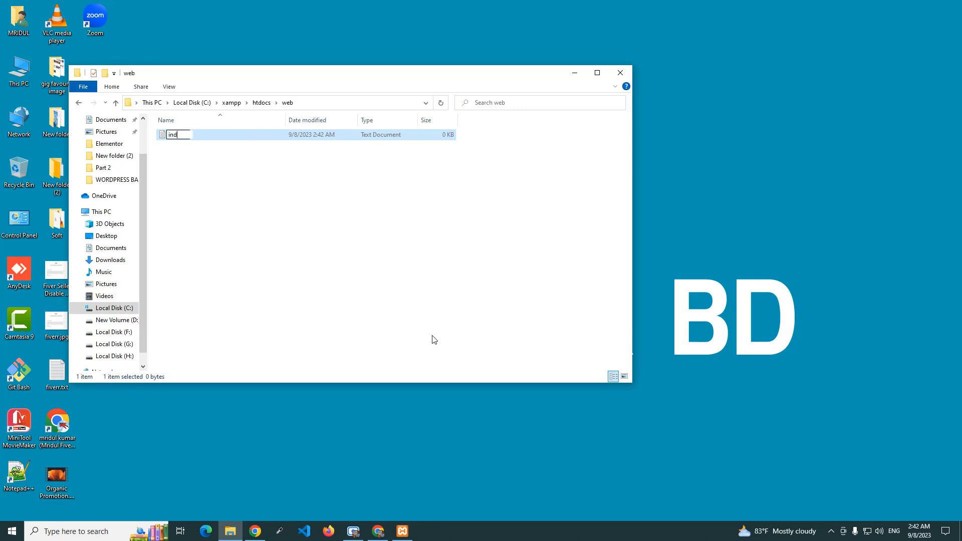
pyautogui.write('ex.html')
pyautogui.press('Return')
pyautogui.press('Return')
pyautogui.click(279, 242)
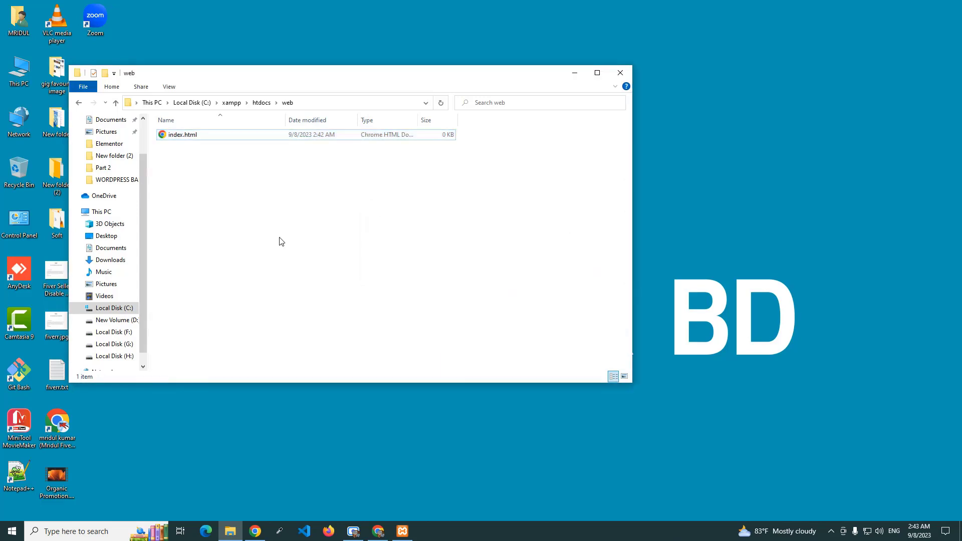
# Preview index.html in Chrome and return to the web folder.
pyautogui.doubleClick(227, 139)
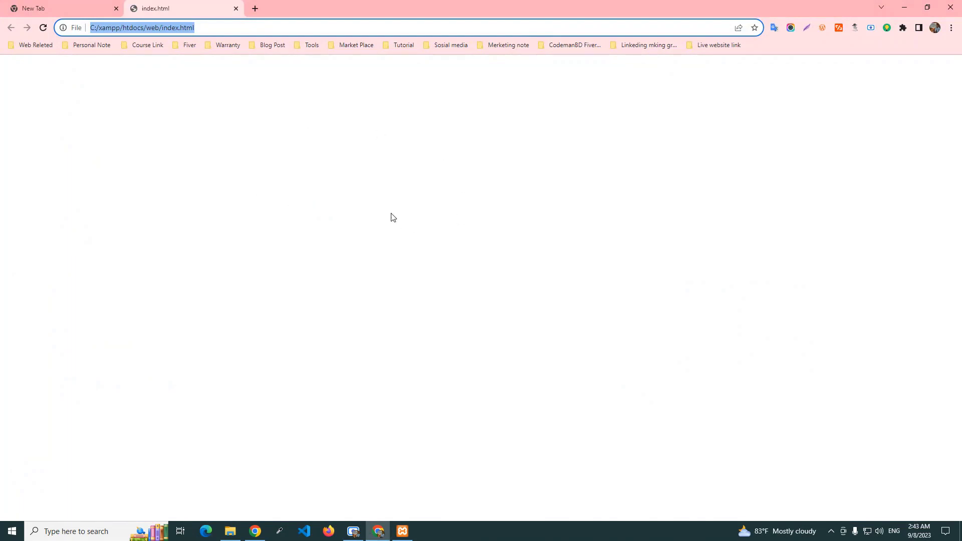
pyautogui.click(390, 219)
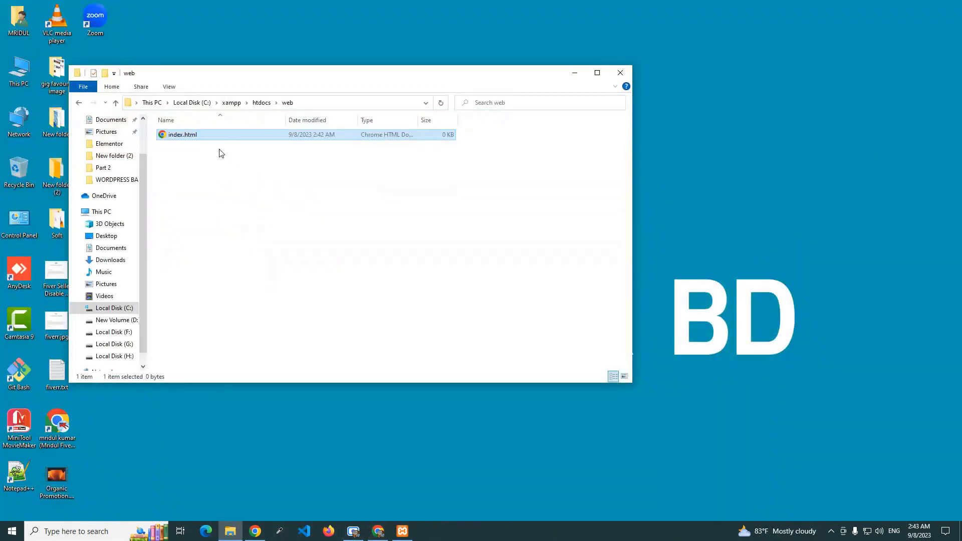
# Open index.html from the web folder in Notepad++ and write "Welcome to my channel" on the first line.
pyautogui.rightClick(215, 134)
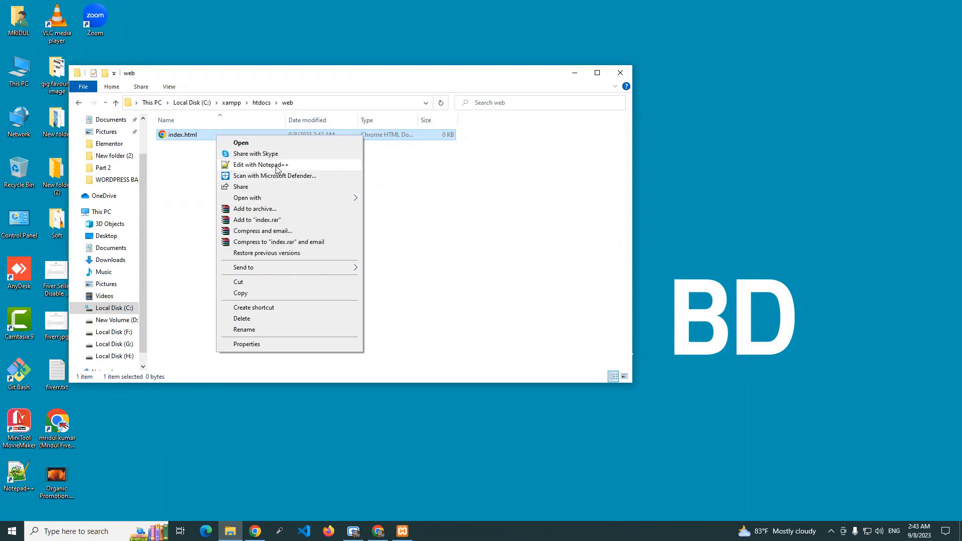
pyautogui.click(276, 169)
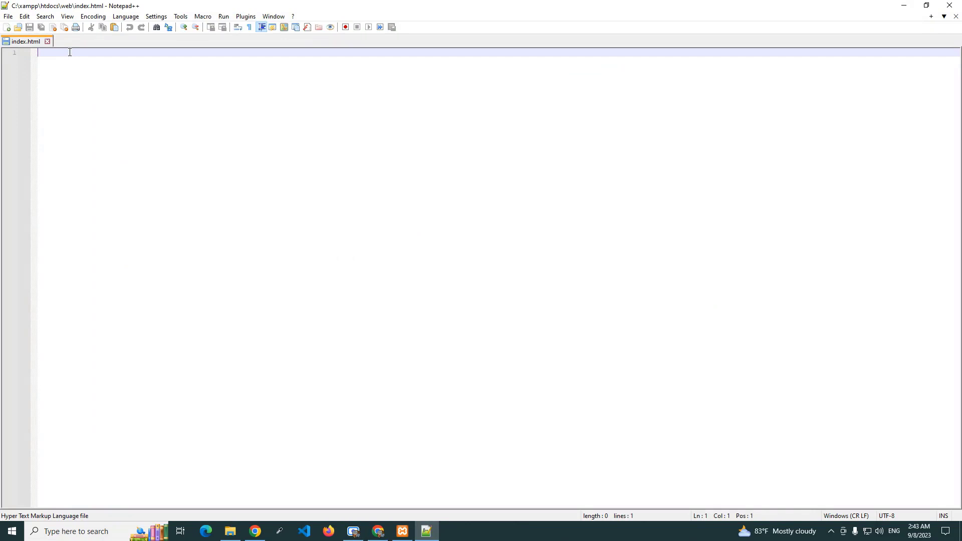
pyautogui.write('Welco')
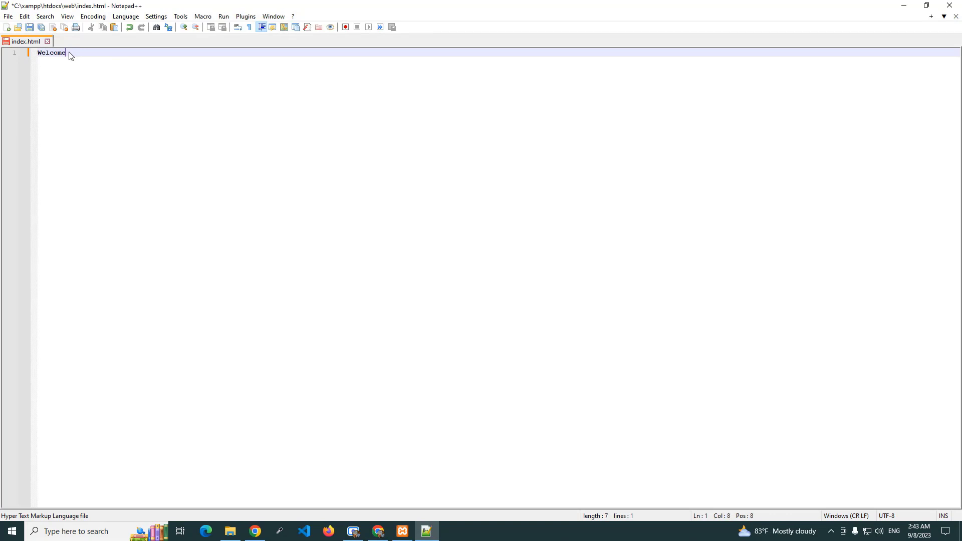
pyautogui.write('me to my ch')
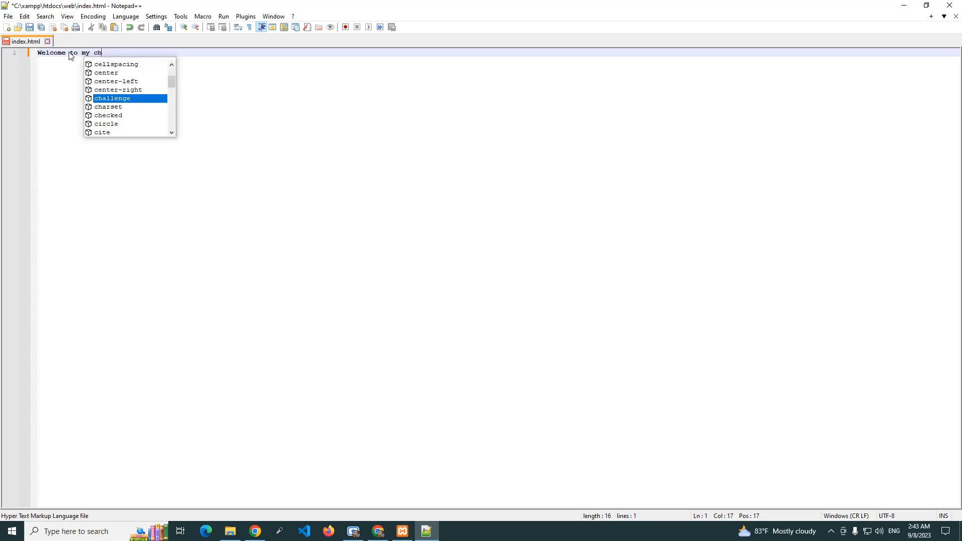
pyautogui.write('annel')
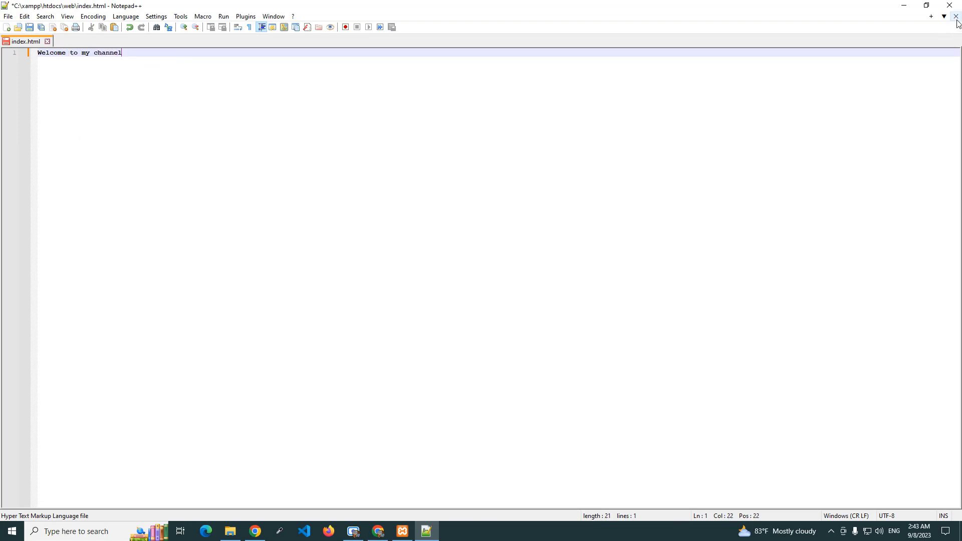
# Save and close index.html in the editor, and open it from the web folder in Chrome to preview the page.
pyautogui.click(8, 16)
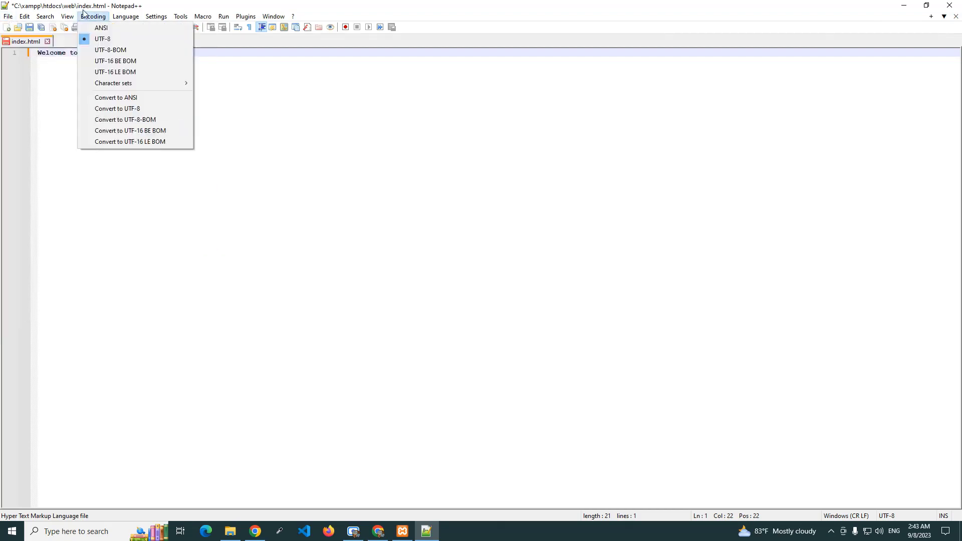
pyautogui.moveTo(7, 17)
pyautogui.click(20, 94)
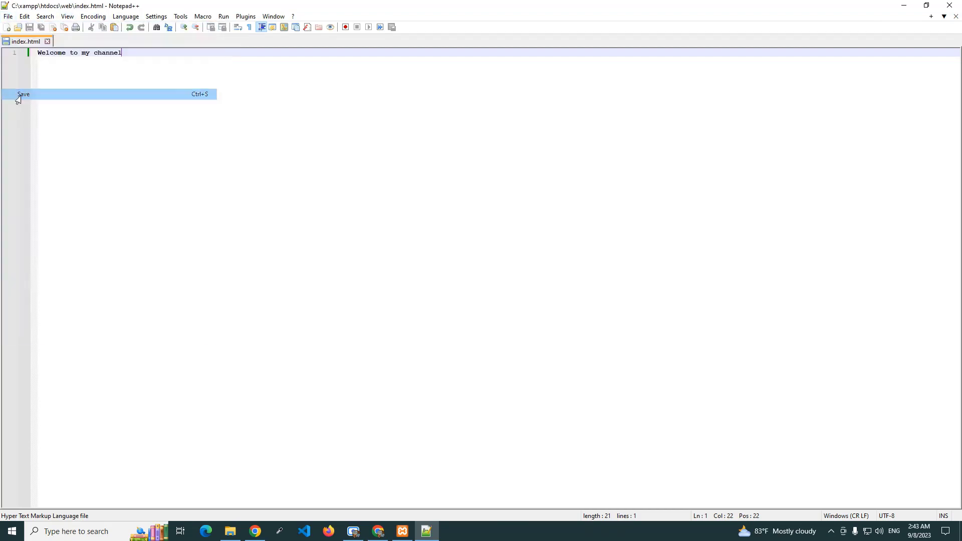
pyautogui.click(950, 5)
pyautogui.click(233, 190)
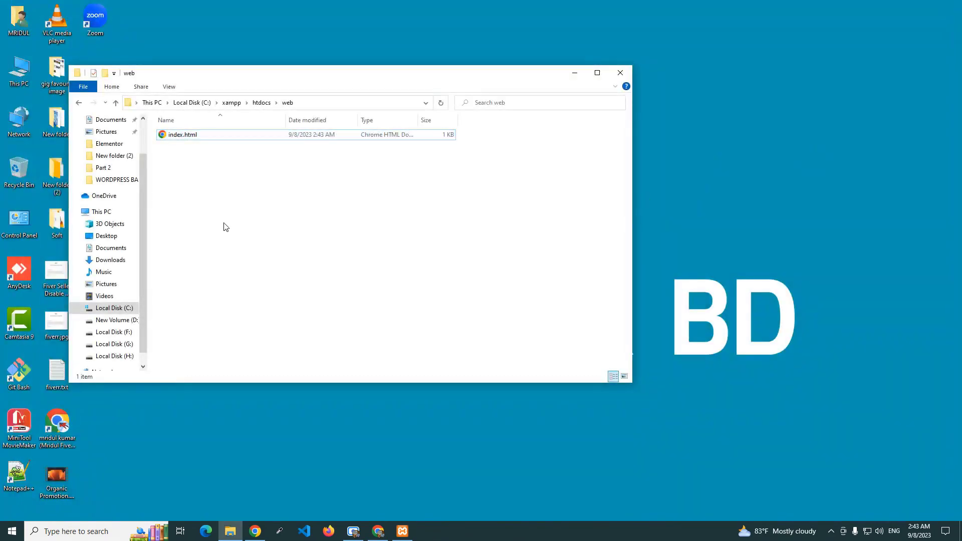
pyautogui.doubleClick(203, 136)
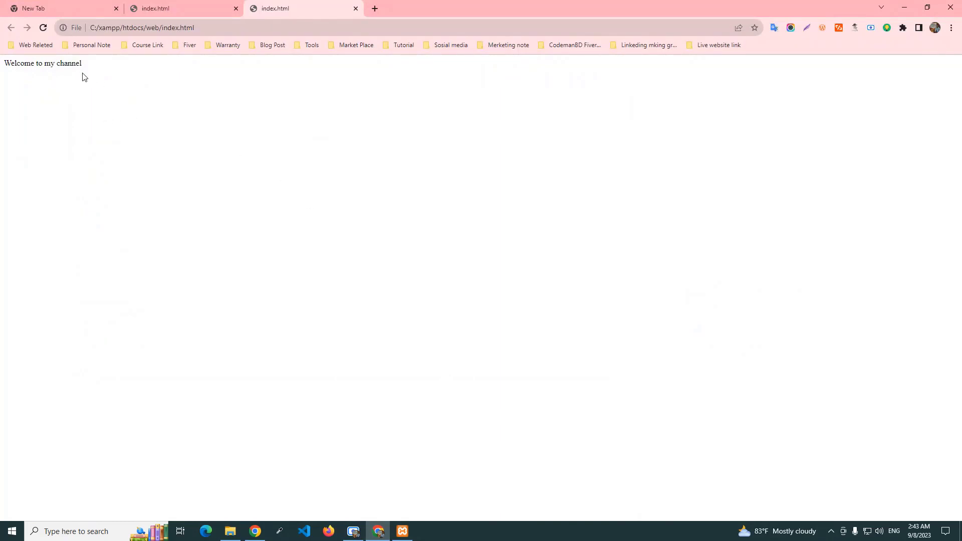